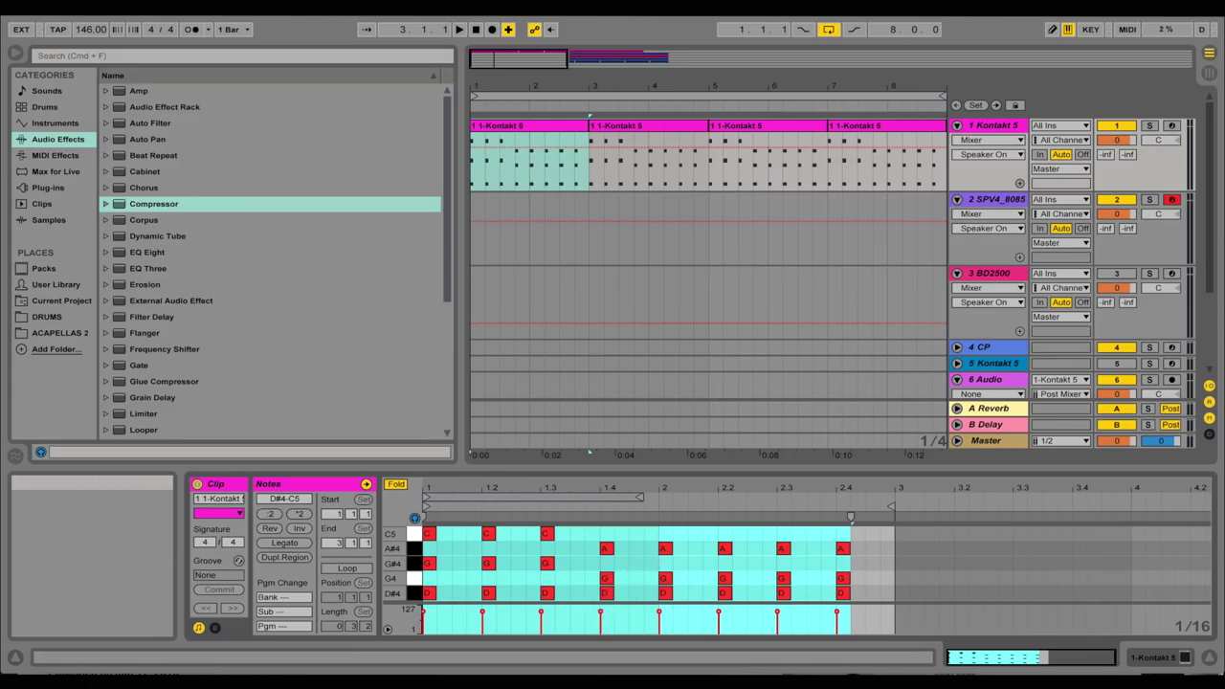
# Step: Play the piano chords and select the SPV4_8085 808 track to show its Simpler and effects
pyautogui.press('space')
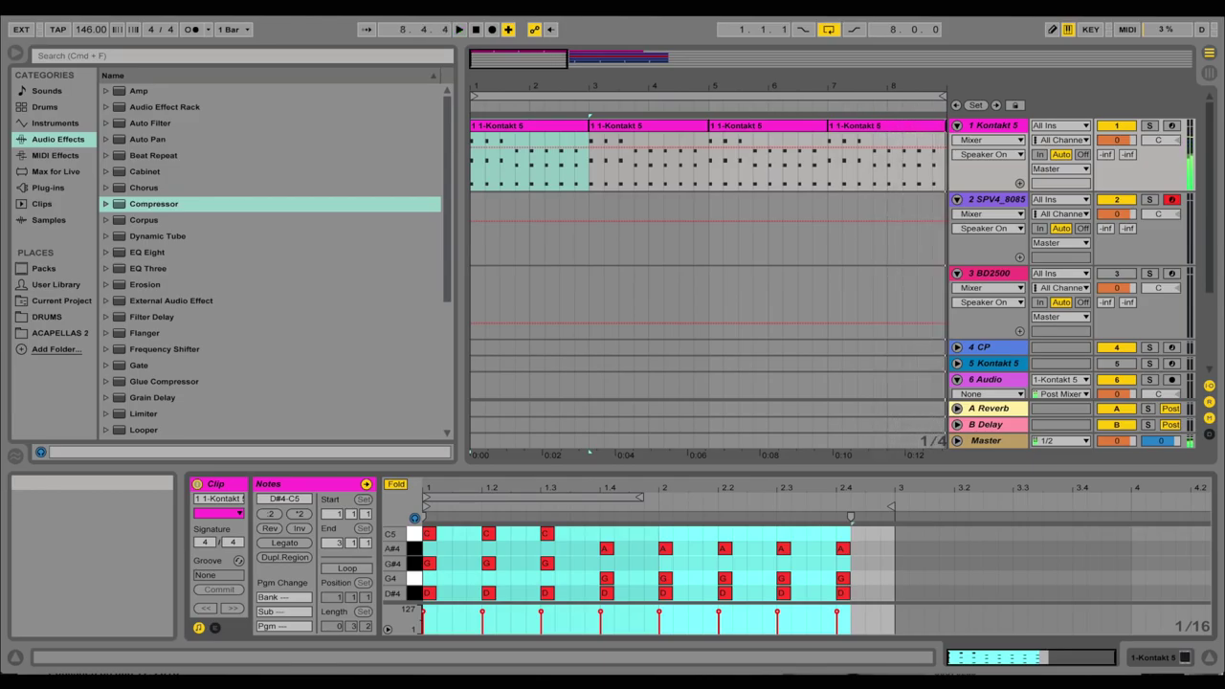
pyautogui.click(985, 242)
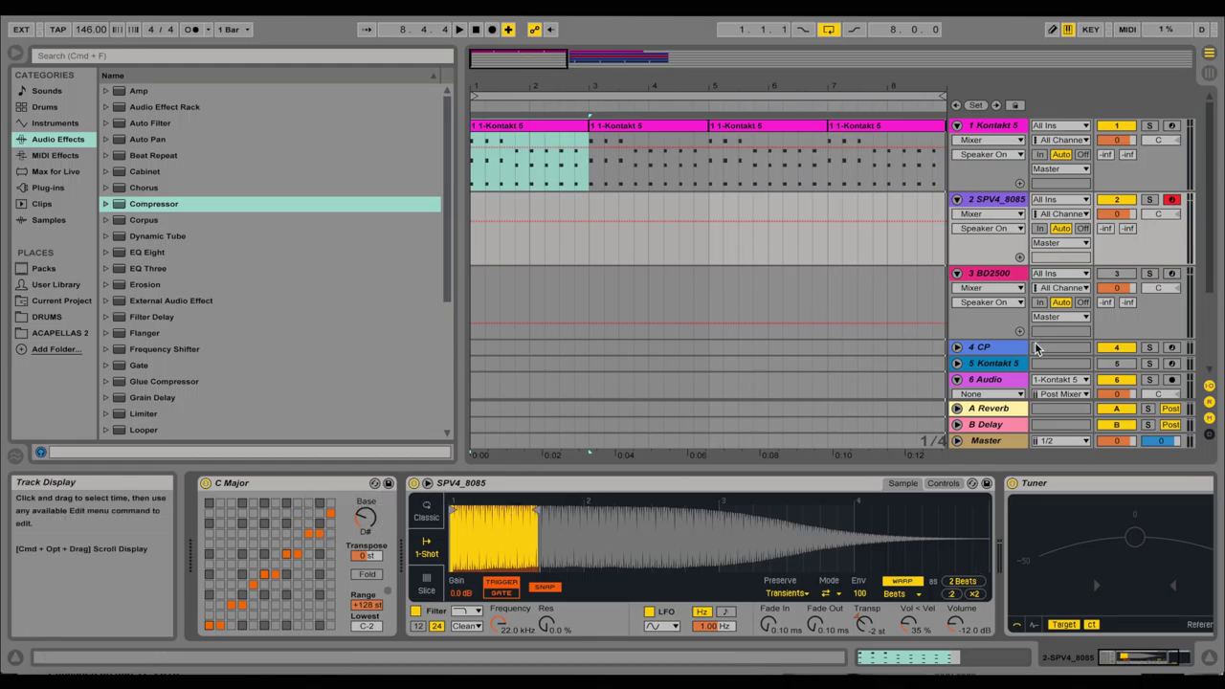
# Step: Arrangement-record an eight-bar 808 melody clip on the armed SPV4_8085 track
pyautogui.click(494, 30)
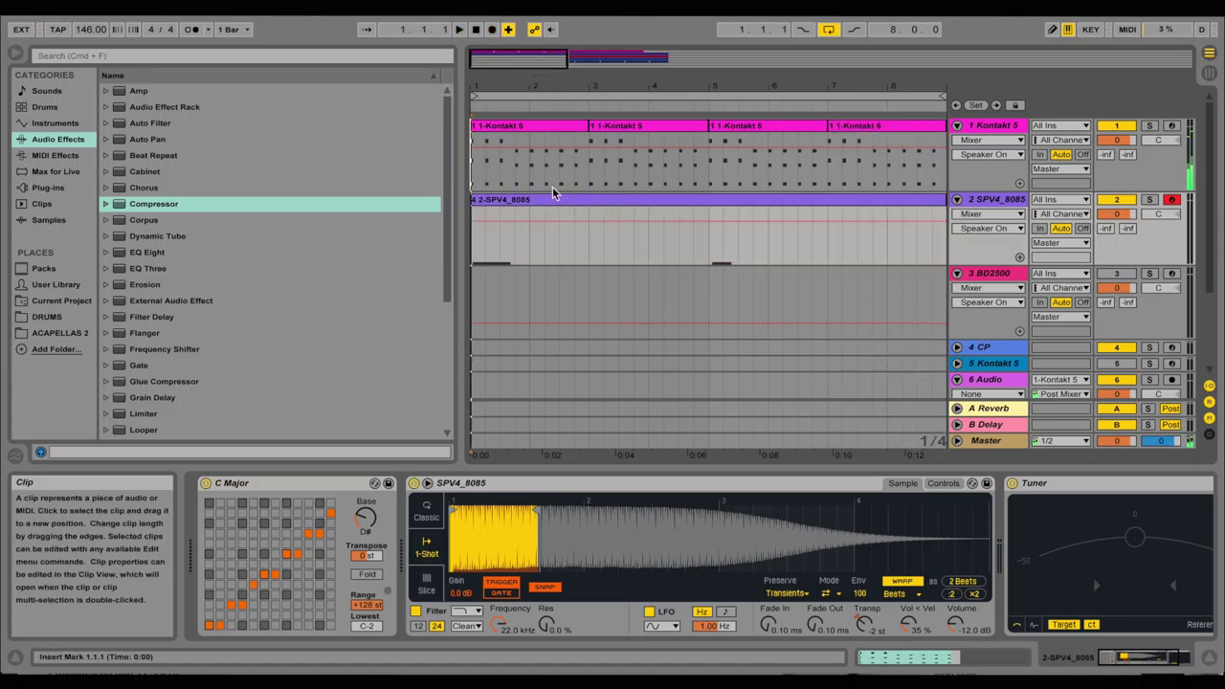
# Step: Play the recorded 808 clip and open it in the note editor, folded to used pitches
pyautogui.click(523, 203)
pyautogui.scroll(-1, 574, 206)
pyautogui.press('space')
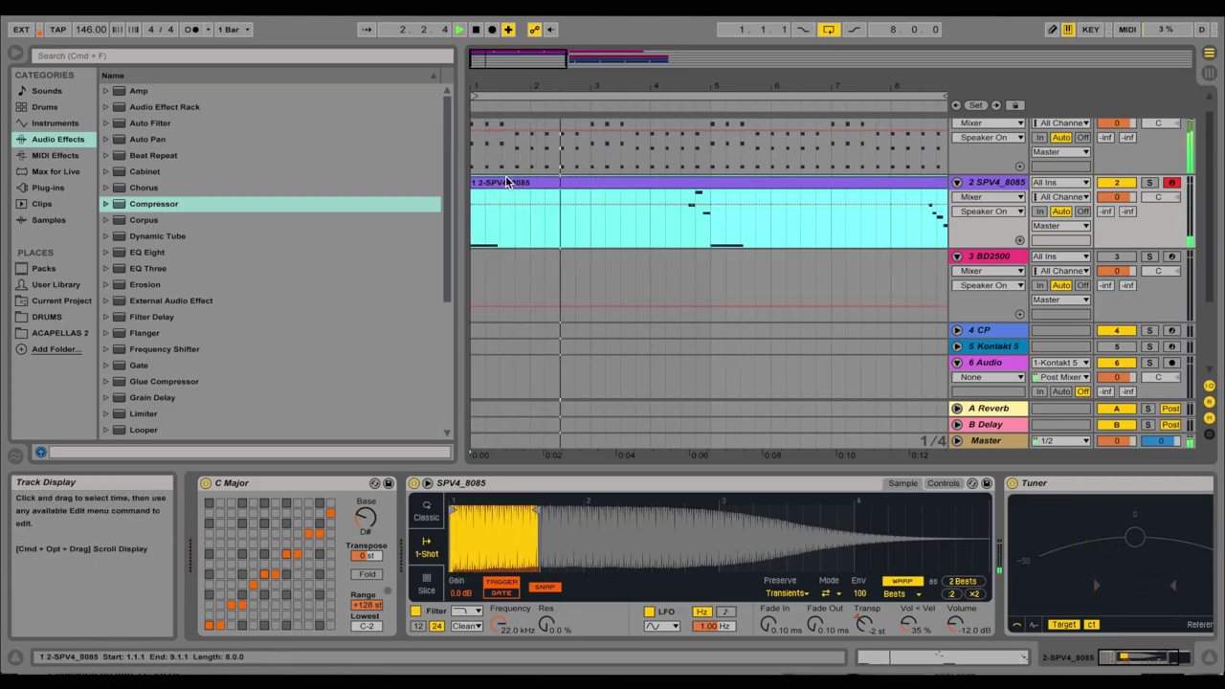
pyautogui.doubleClick(497, 182)
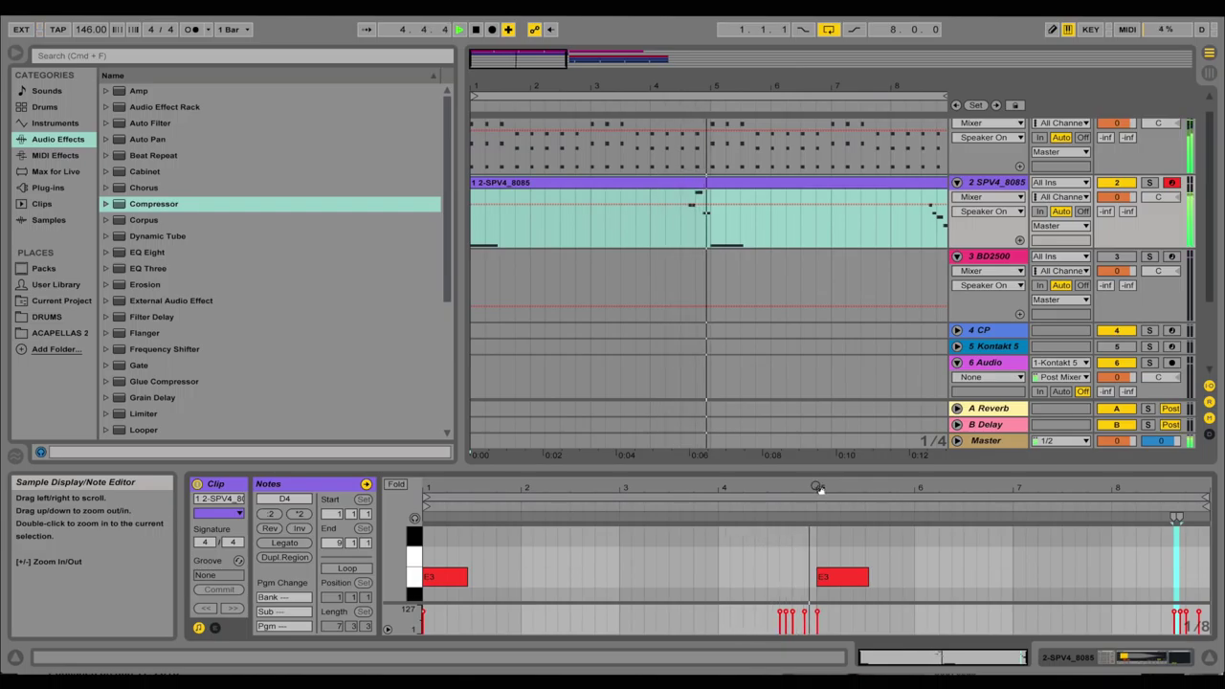
pyautogui.scroll(-2, 895, 571)
pyautogui.scroll(-2, 895, 571)
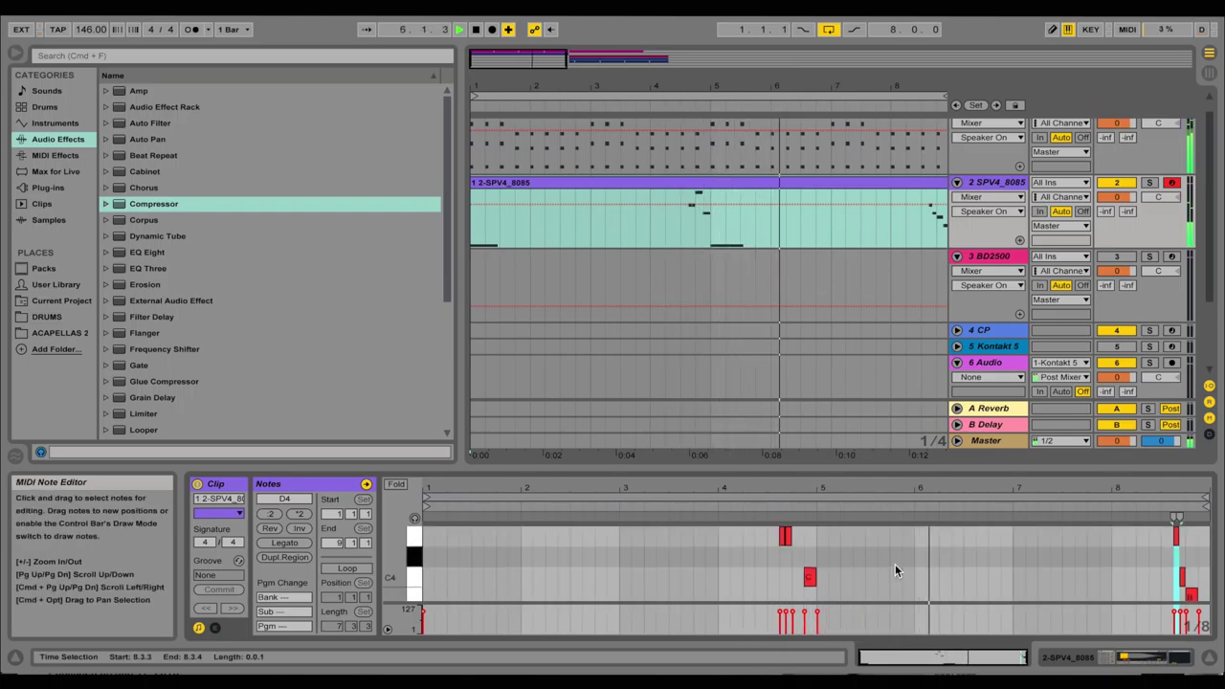
pyautogui.scroll(-2, 894, 572)
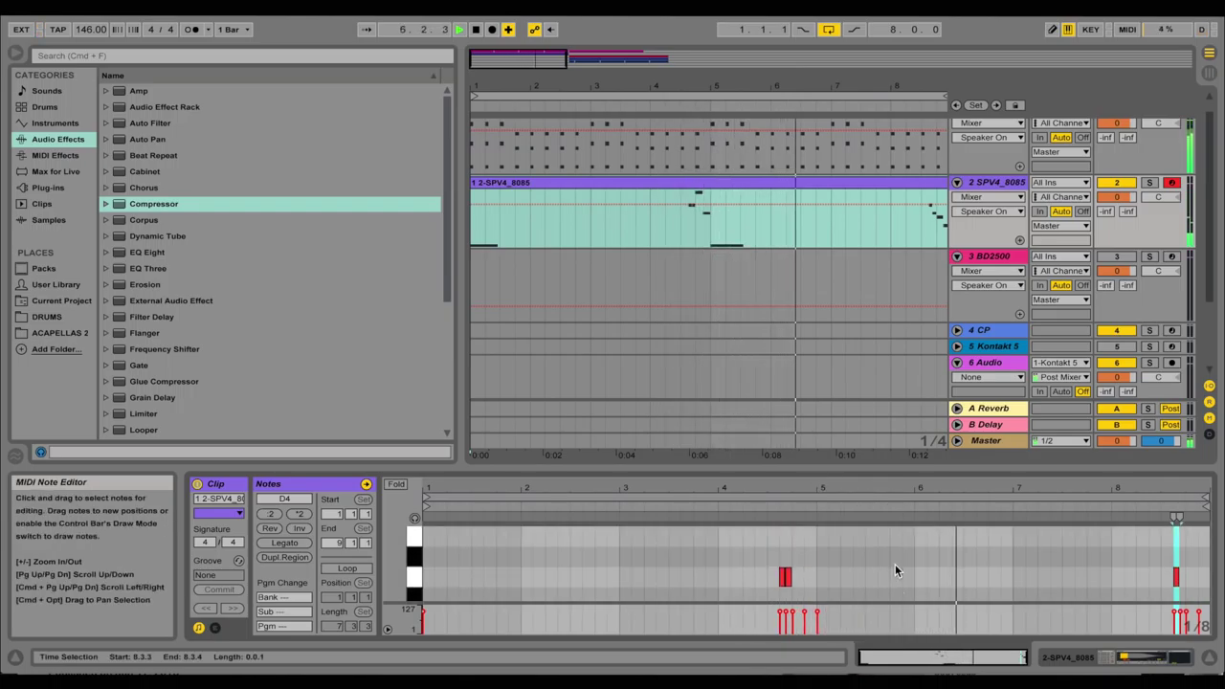
pyautogui.click(394, 483)
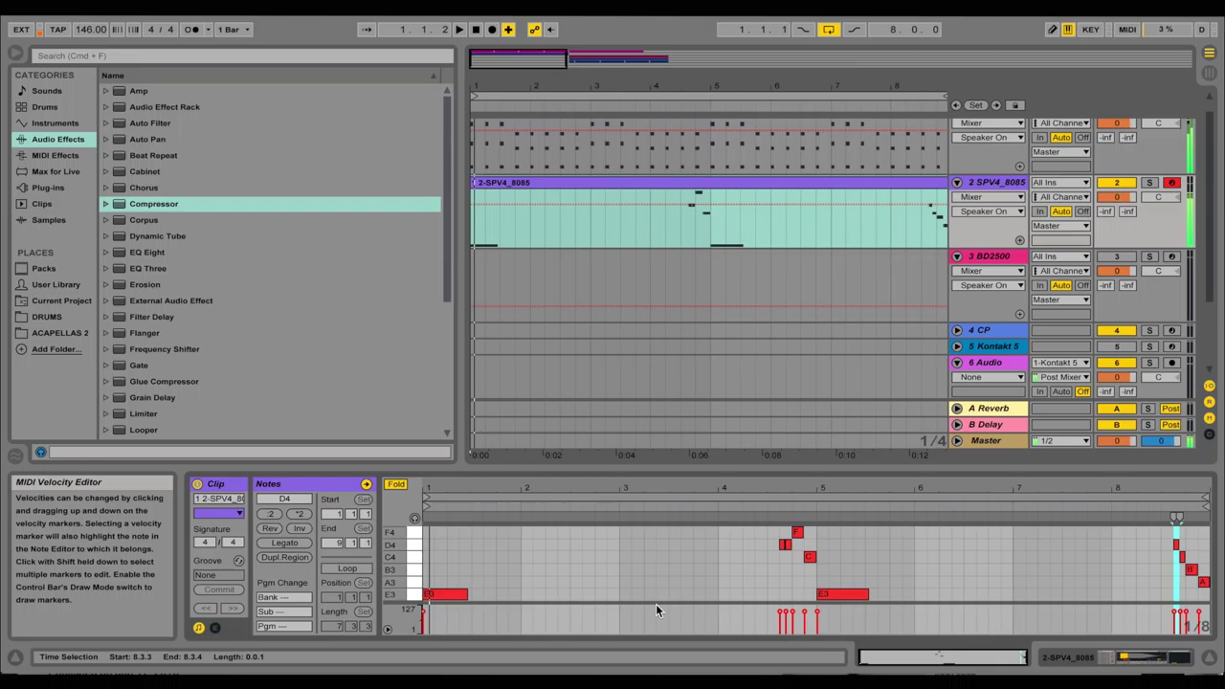
# Step: Stop playback and record an eight-bar C3 kick pattern on the BD2500 track
pyautogui.press('space')
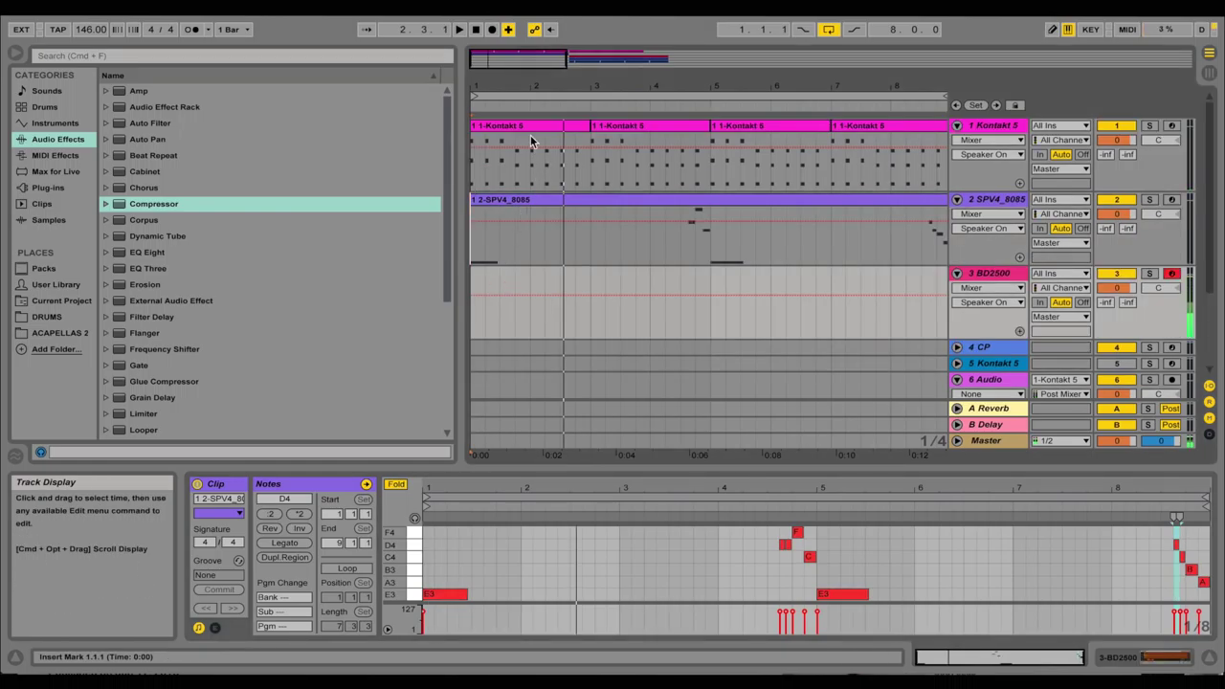
pyautogui.click(489, 30)
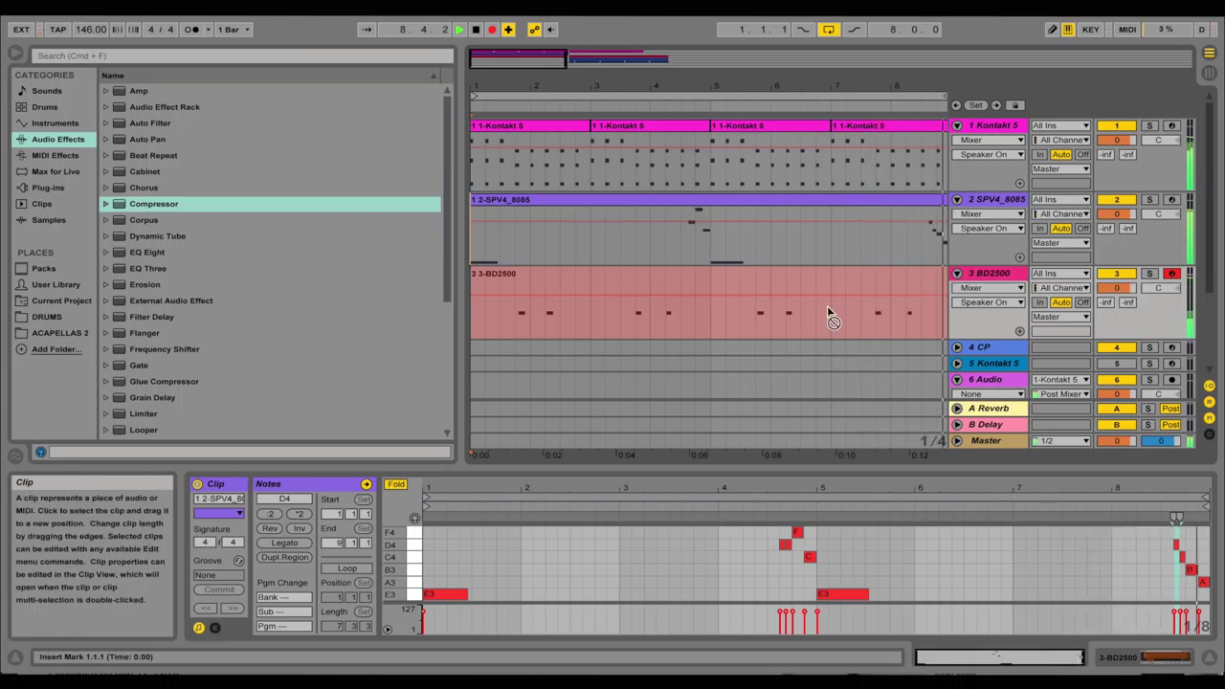
pyautogui.press('F9')
# Step: Quantize all notes in the BD2500 kick clip, then stop playback
pyautogui.click(516, 302)
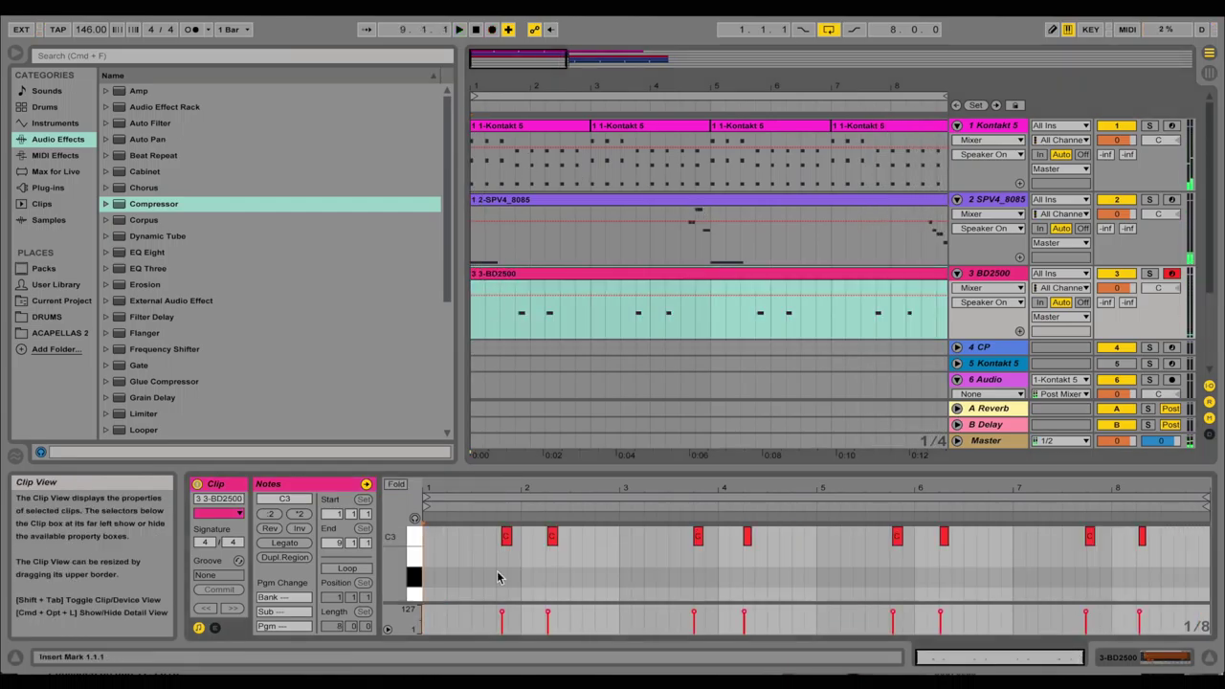
pyautogui.hotkey('ctrl', 'a')
pyautogui.rightClick(507, 545)
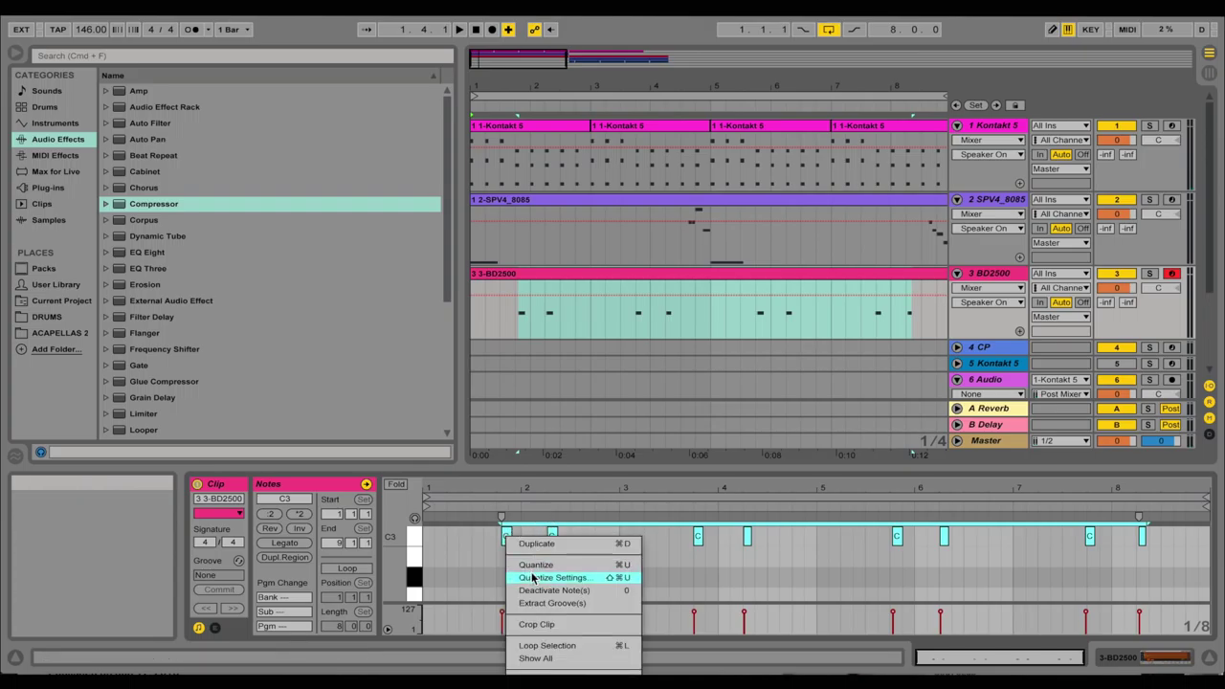
pyautogui.click(561, 564)
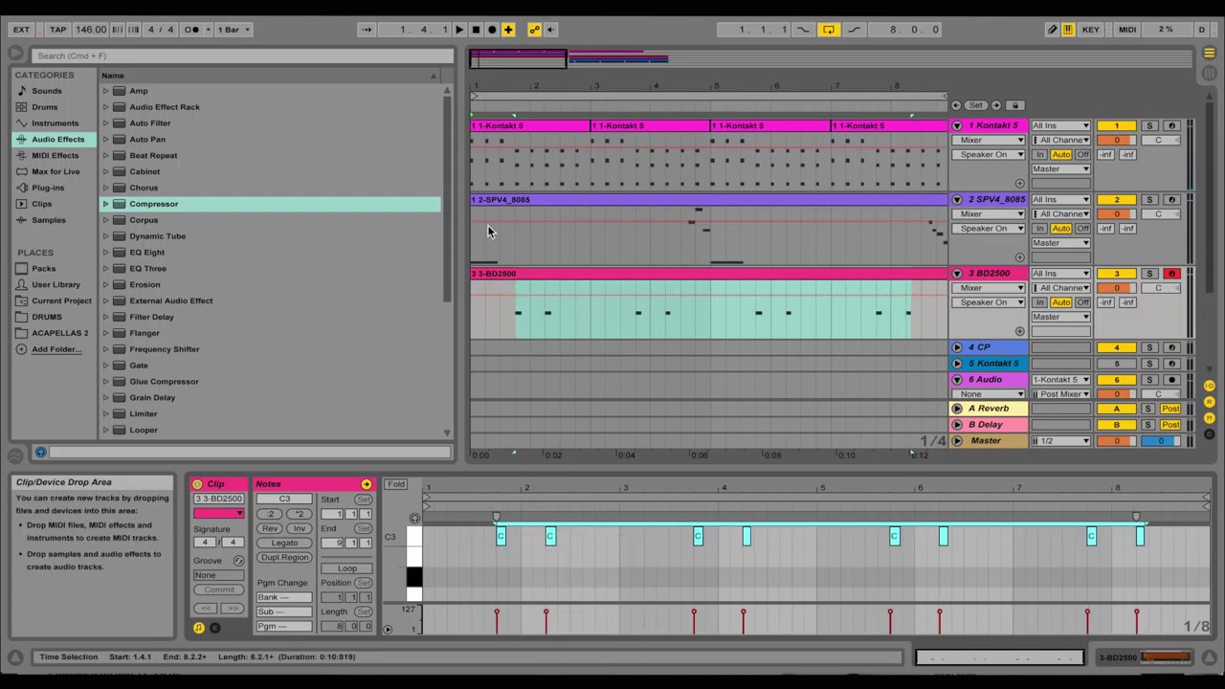
pyautogui.click(470, 453)
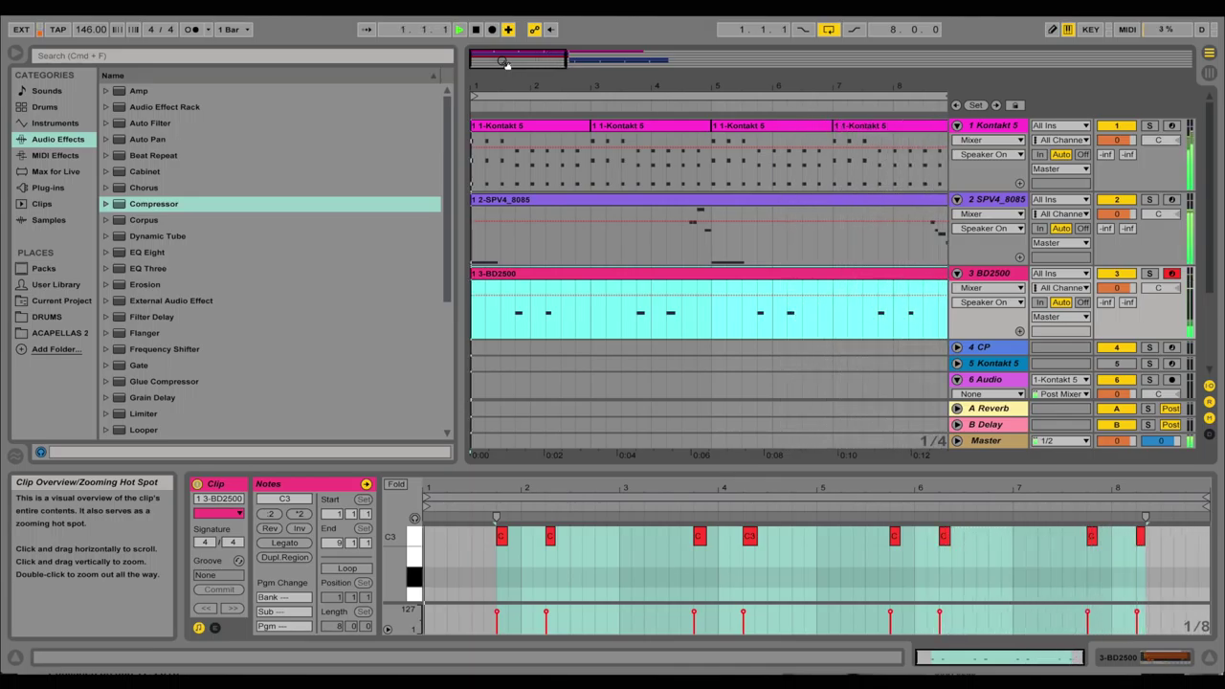
pyautogui.press('space')
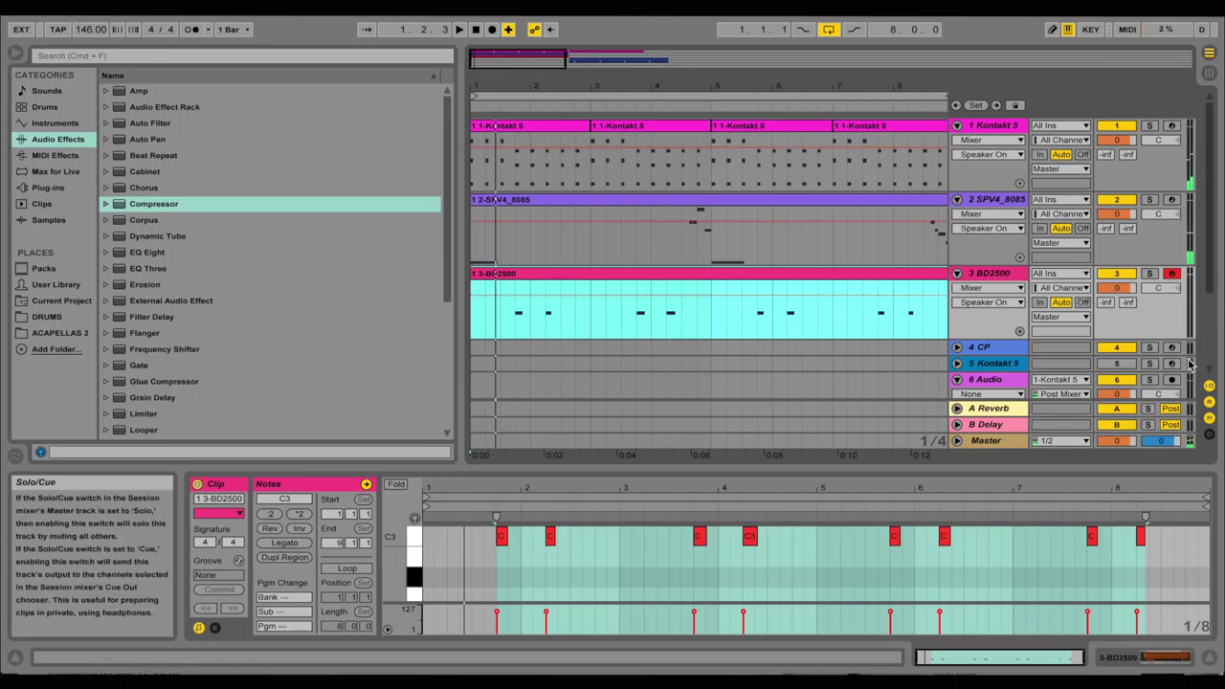
# Step: Arm the 4 CP track, record an eight-bar clap clip, and stop
pyautogui.click(1172, 347)
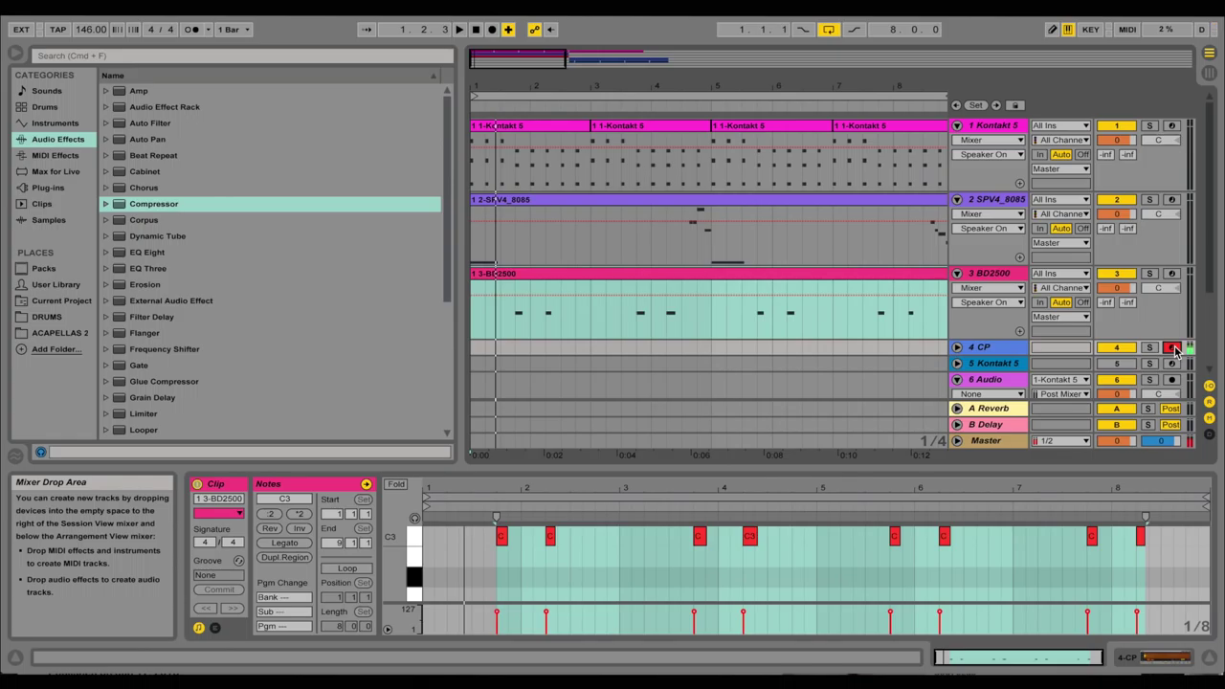
pyautogui.click(475, 30)
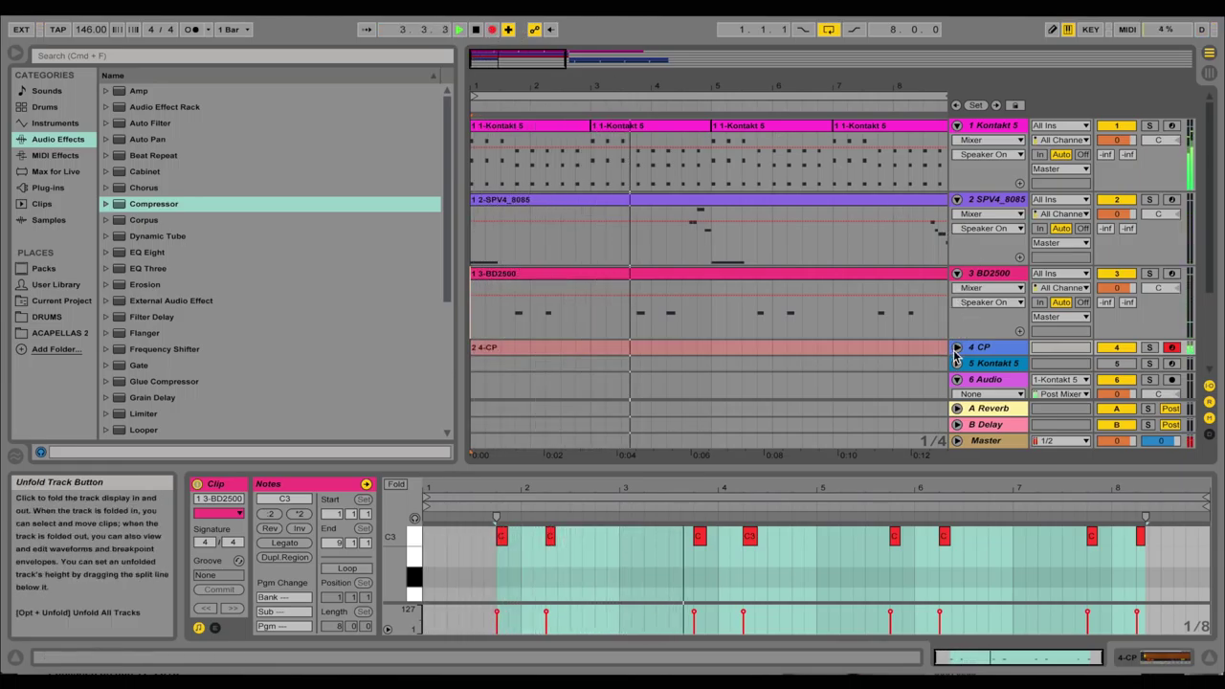
pyautogui.click(955, 347)
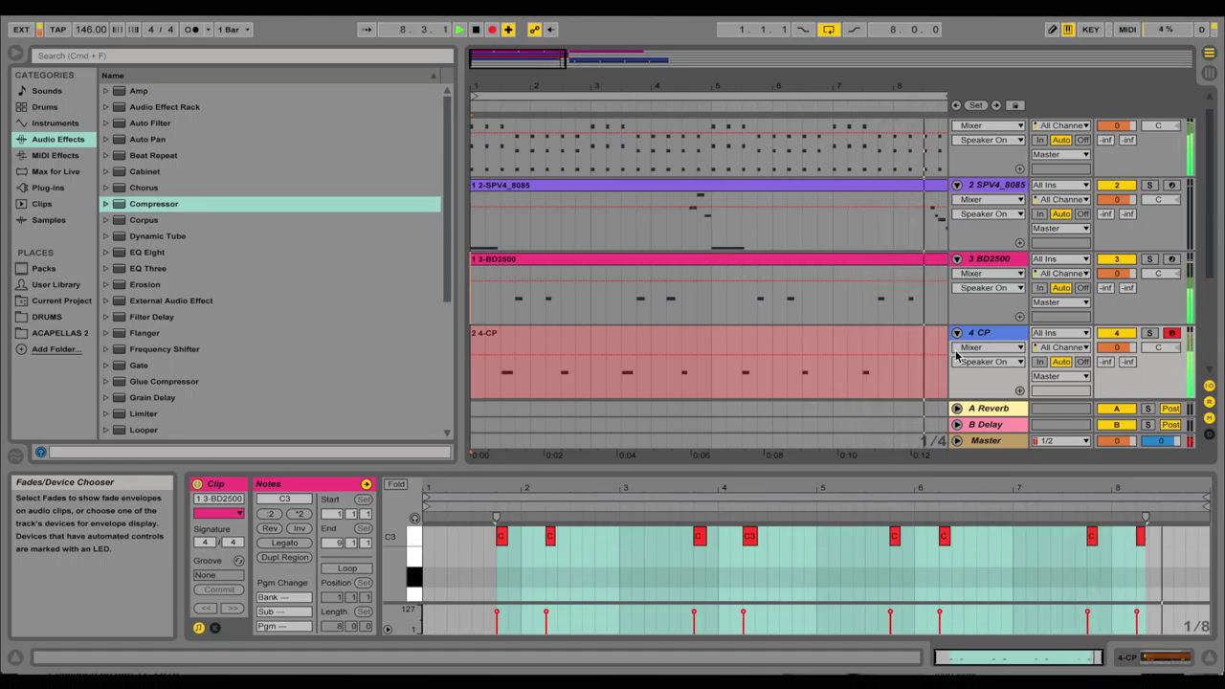
pyautogui.press('space')
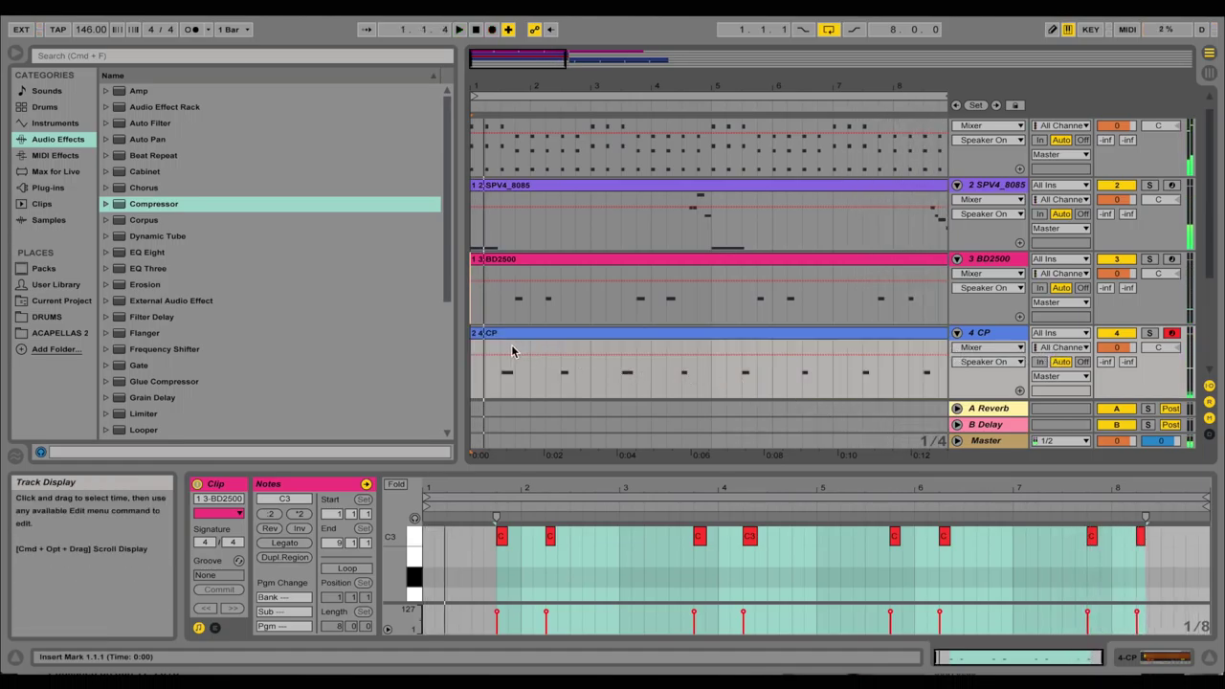
# Step: Quantize all C3 hits in the 4 CP clap clip and play the beat back
pyautogui.click(512, 351)
pyautogui.hotkey('ctrl', 'a')
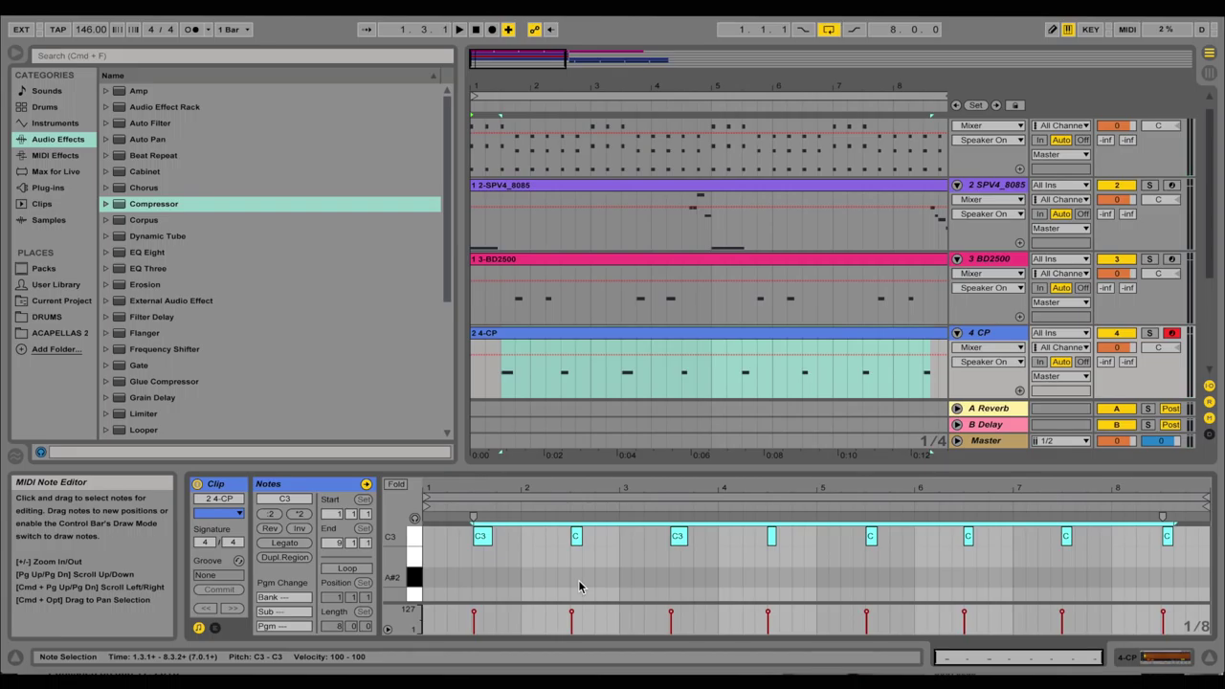
pyautogui.rightClick(578, 548)
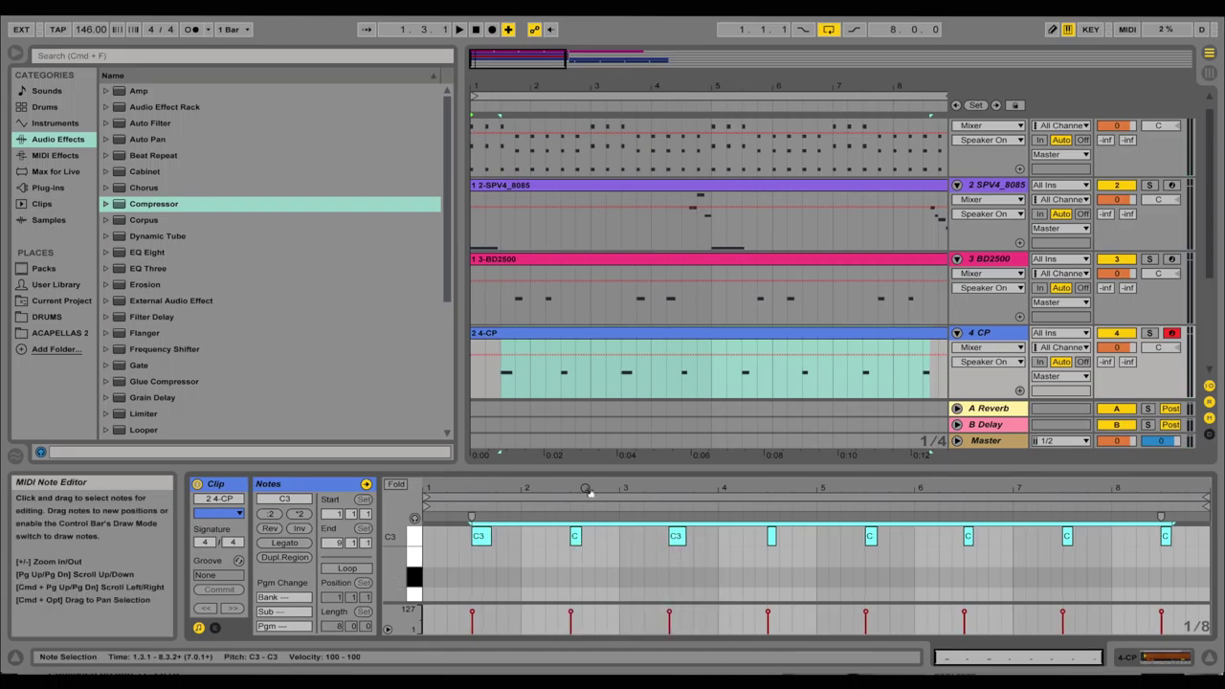
pyautogui.click(727, 368)
pyautogui.scroll(-2, 739, 191)
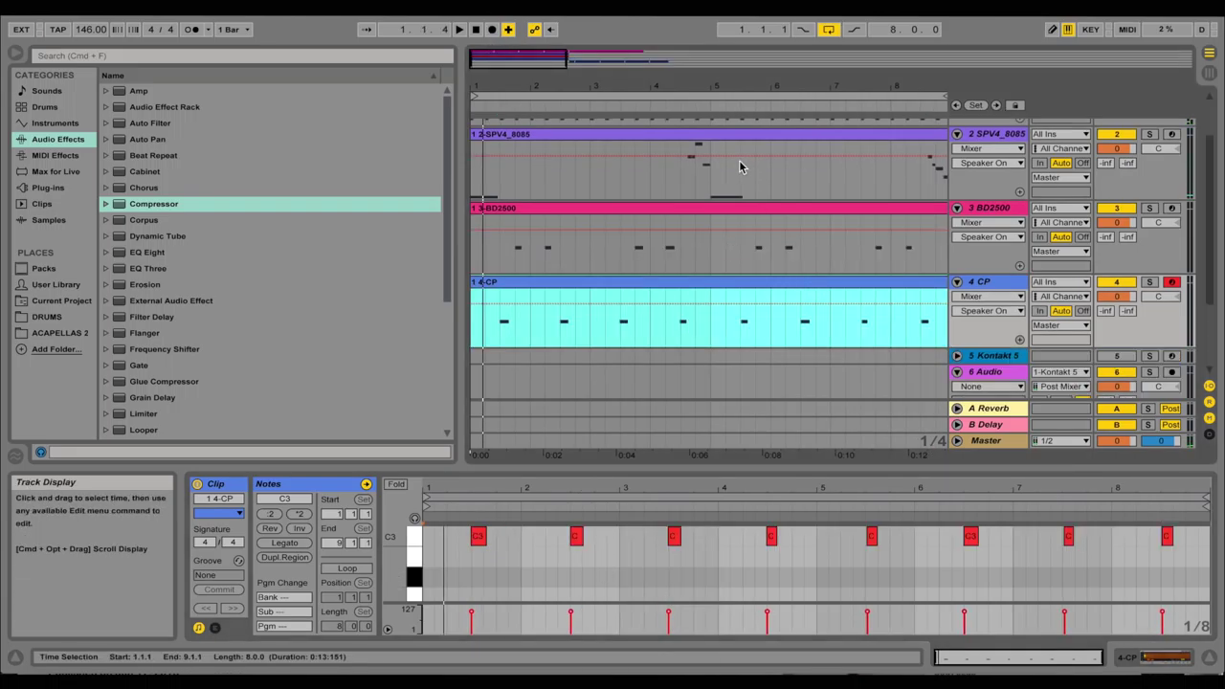
pyautogui.press('space')
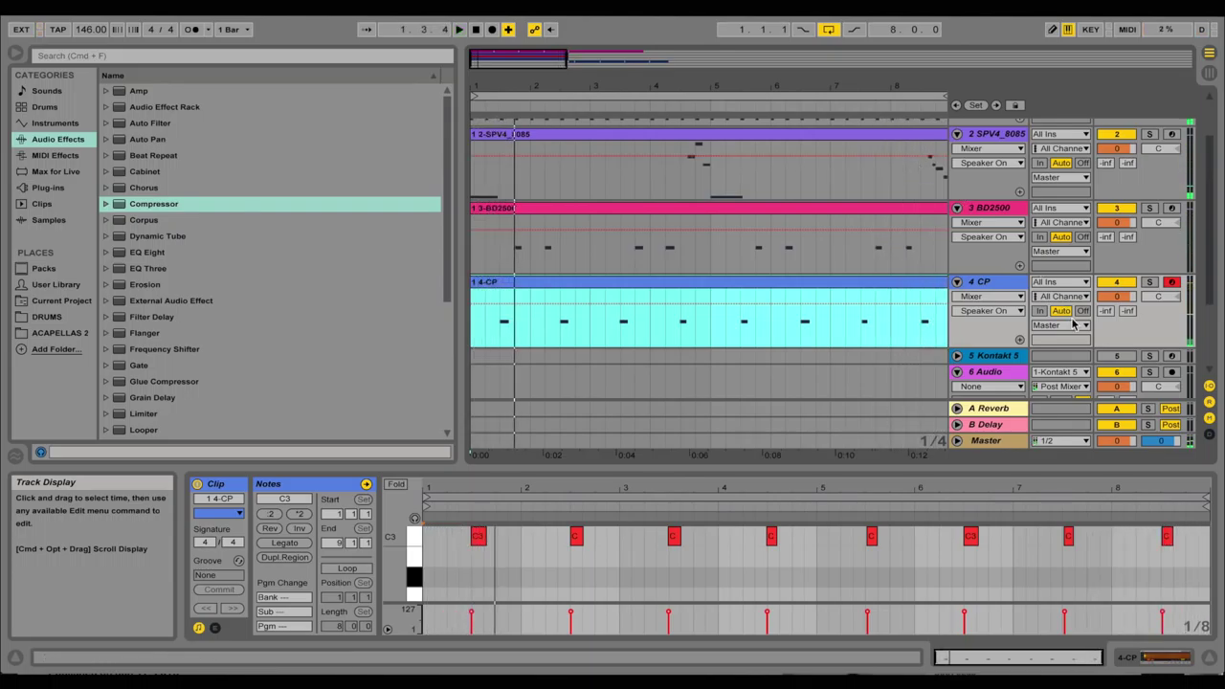
# Step: Select the Kontakt 5 track and confirm in Kontakt that the Flute instrument is loaded
pyautogui.click(1011, 356)
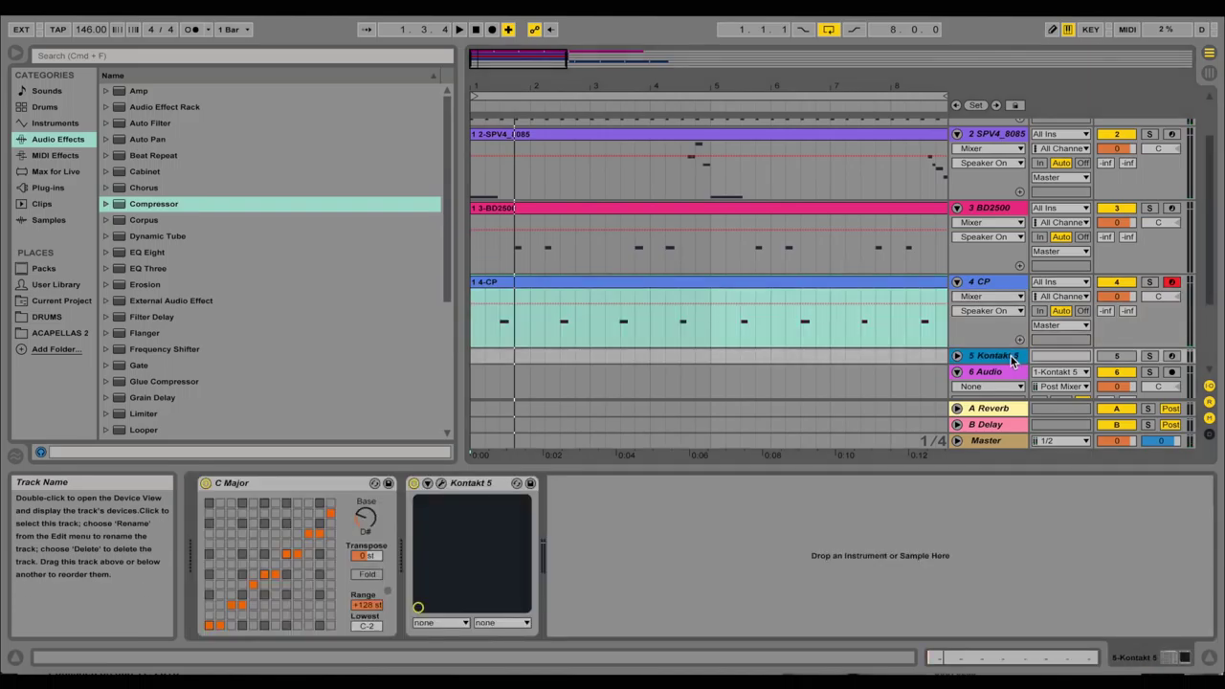
pyautogui.click(442, 483)
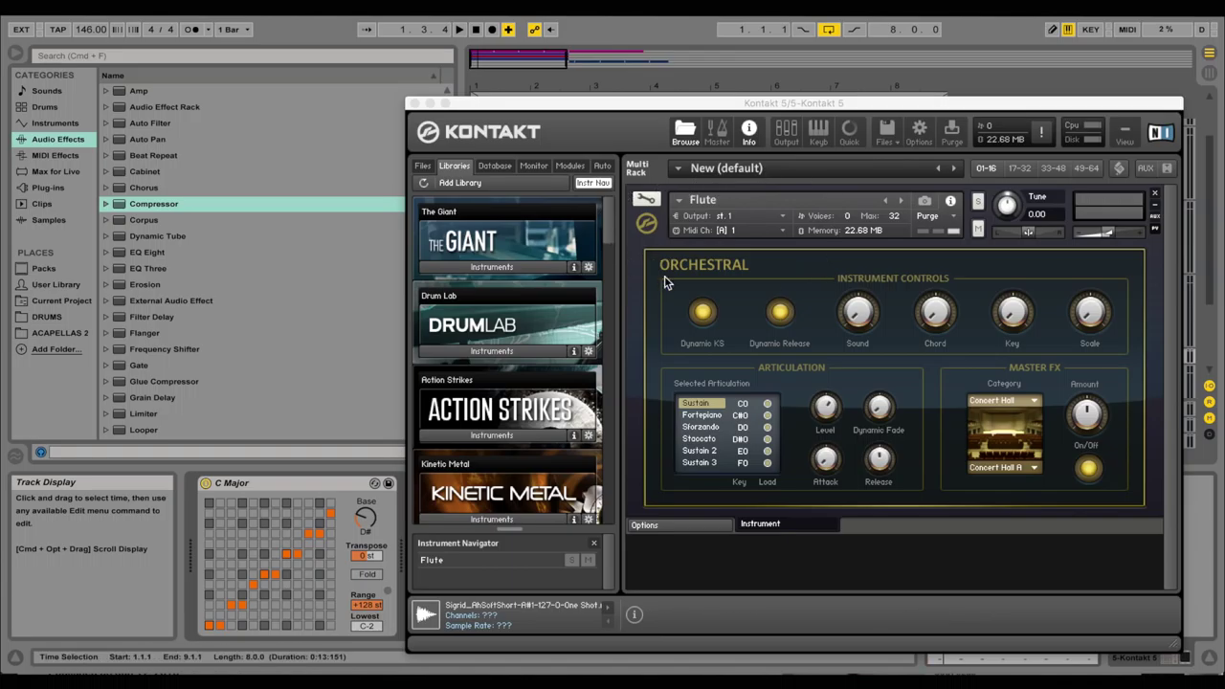
pyautogui.click(413, 103)
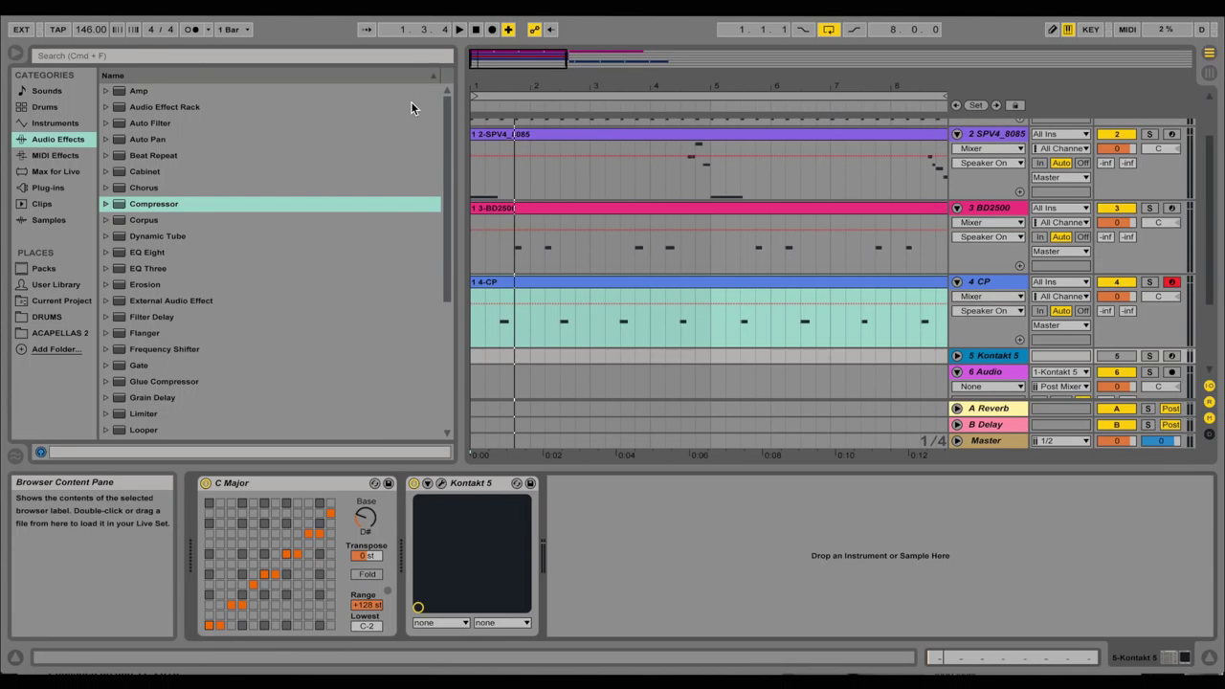
# Step: Activate and arm the Kontakt 5 track, set the start marker, and record the flute melody
pyautogui.click(1129, 357)
pyautogui.click(1173, 356)
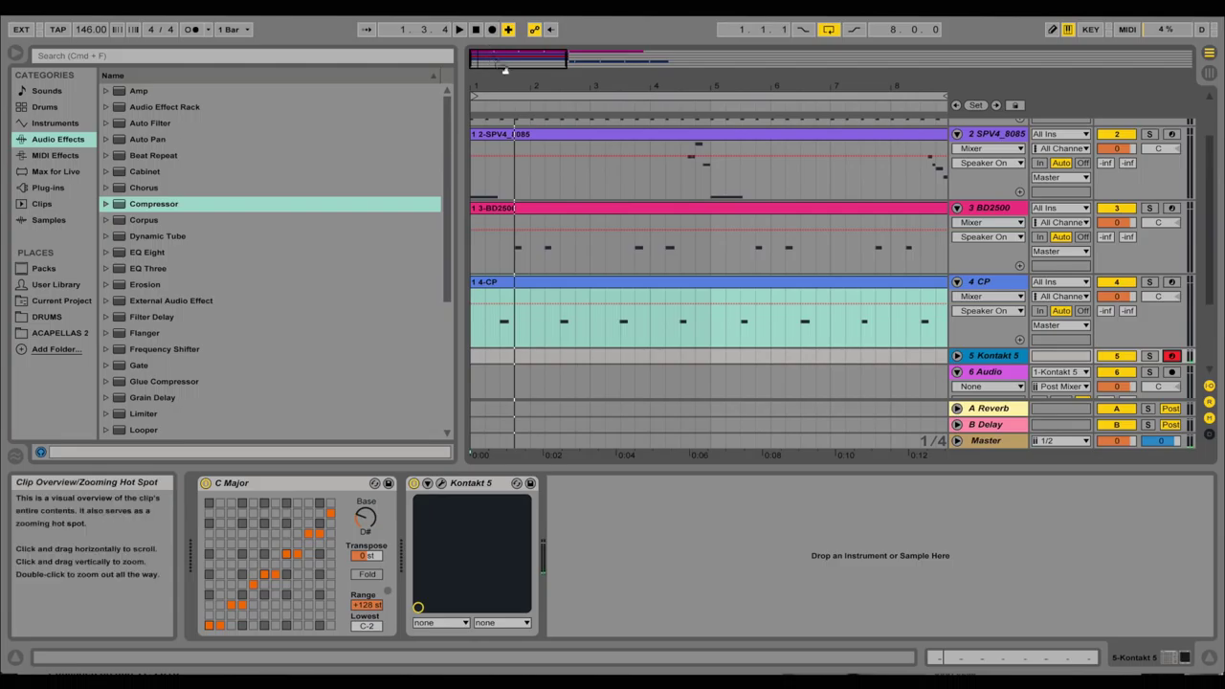
pyautogui.click(708, 401)
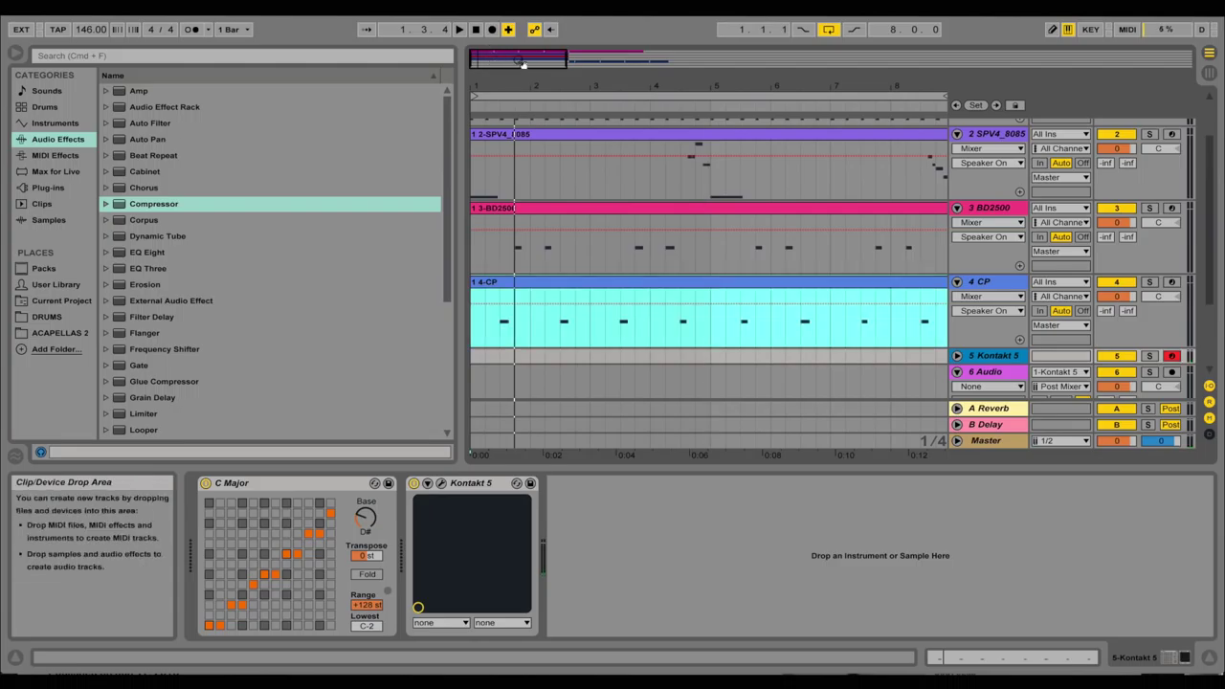
pyautogui.press('space')
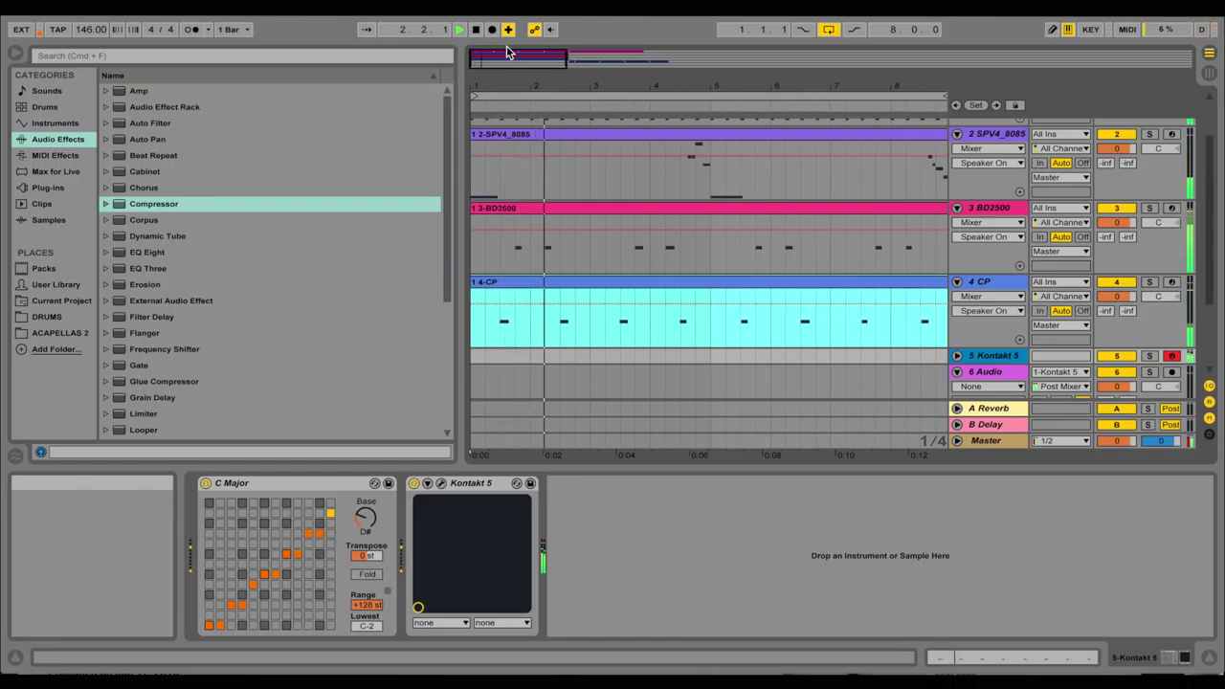
pyautogui.click(474, 29)
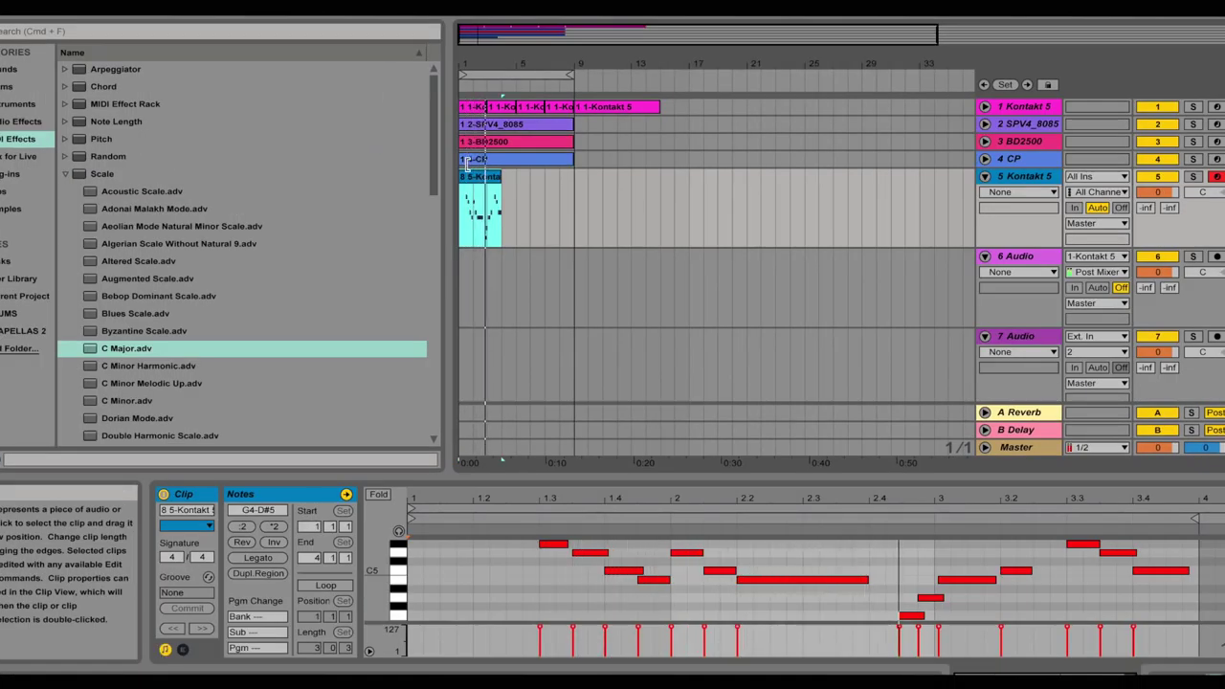
# Step: Duplicate the flute clip to fill the eight bars and show the Kontakt 5 Track Volume envelope
pyautogui.hotkey('ctrl', 'd')
pyautogui.hotkey('ctrl', 'd')
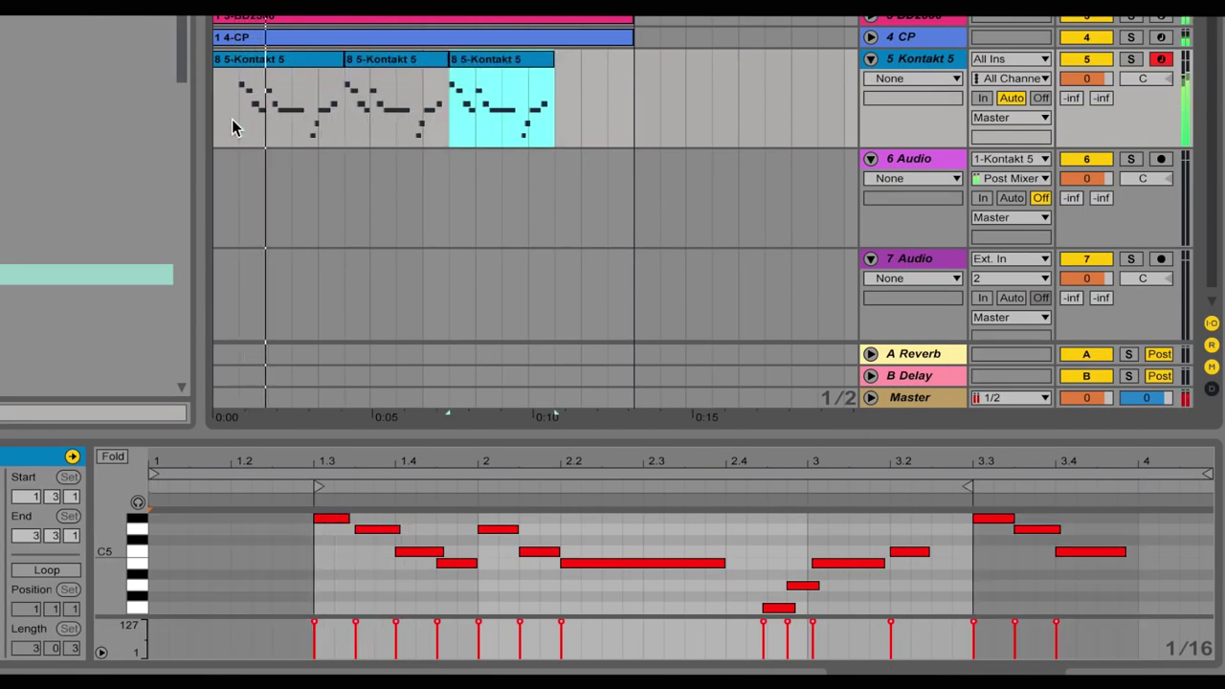
pyautogui.hotkey('ctrl', 'd')
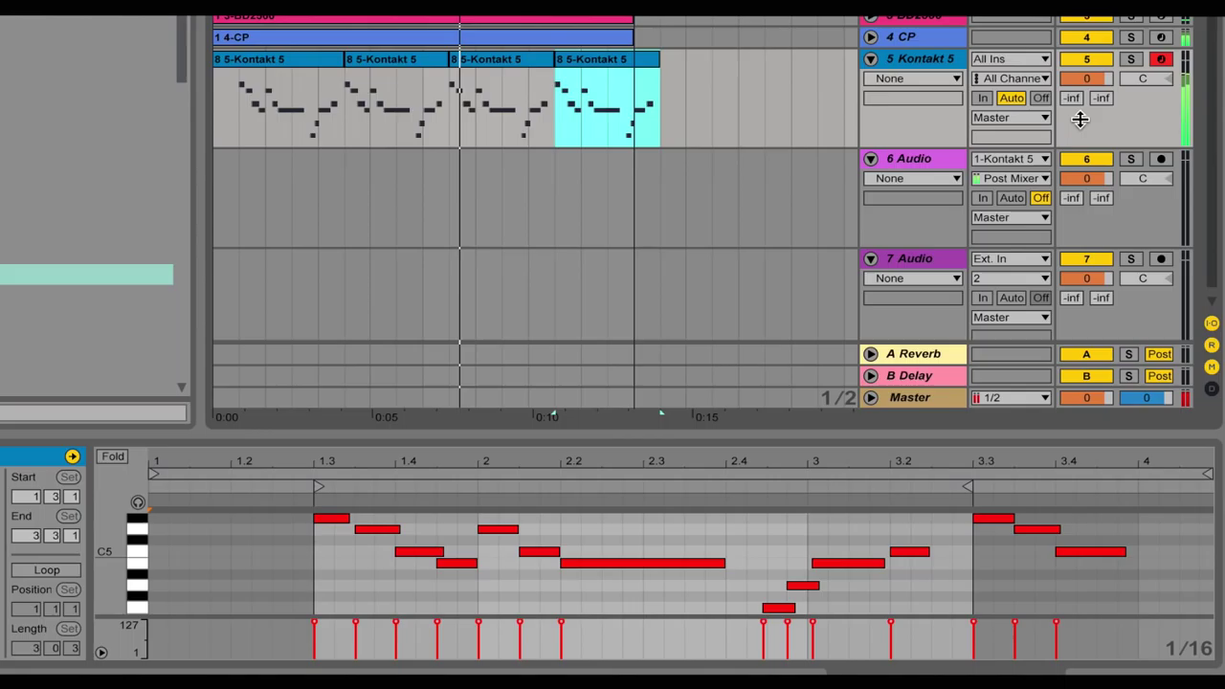
pyautogui.click(1091, 82)
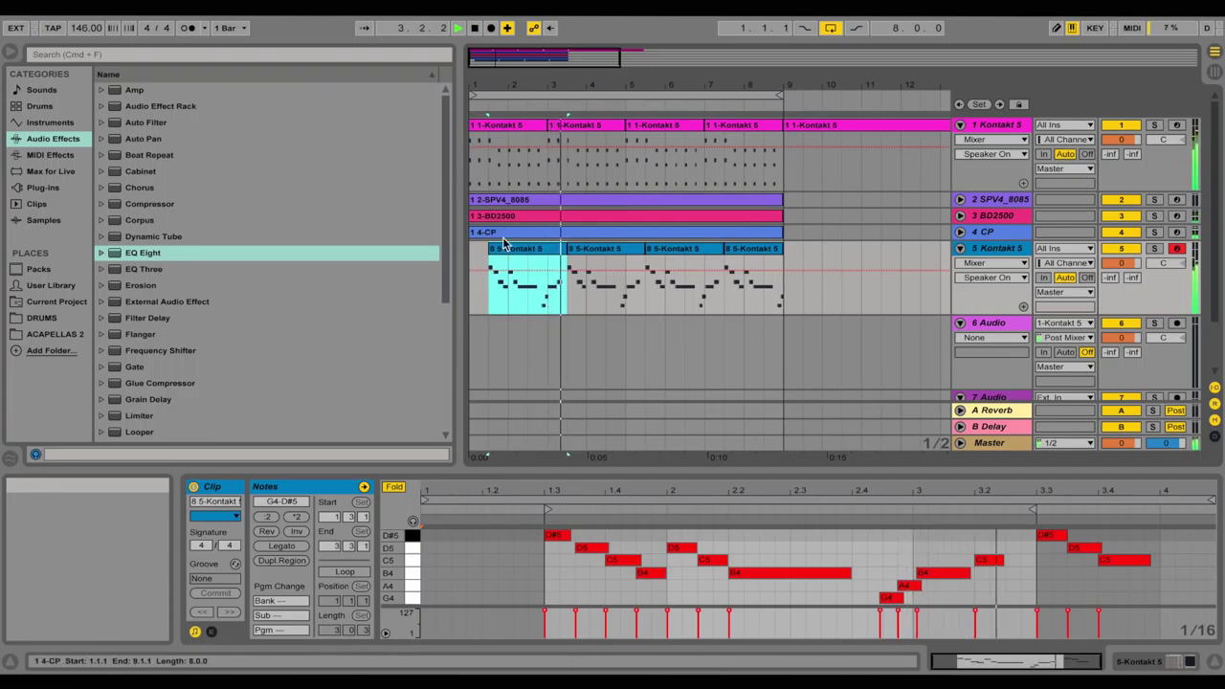
pyautogui.click(472, 306)
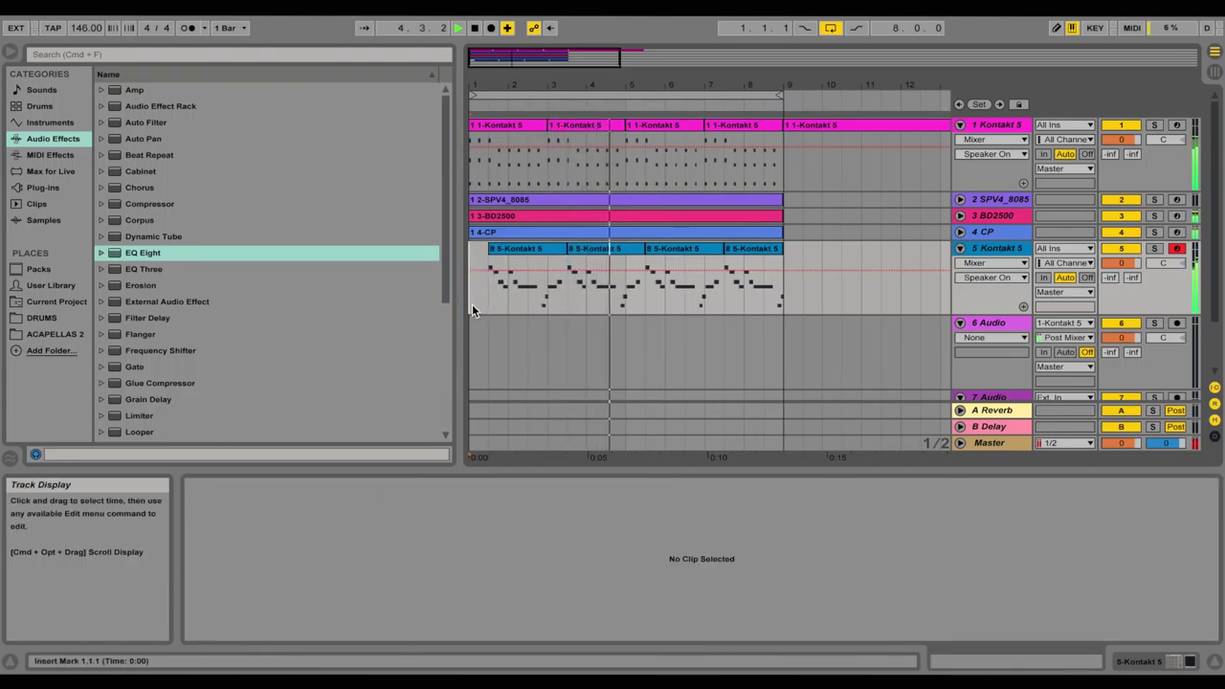